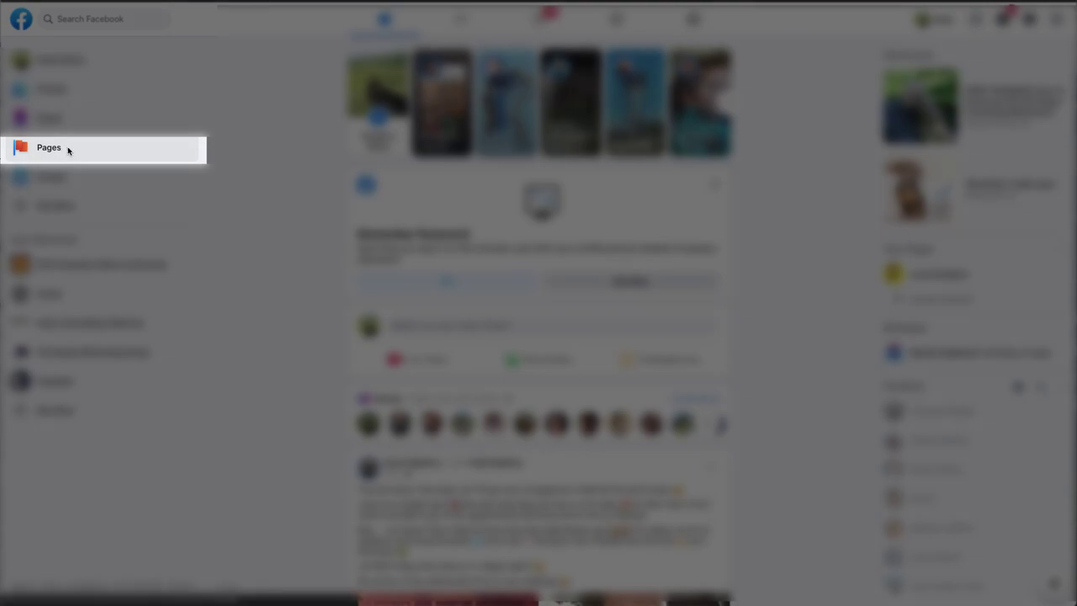
Open the Page settings of the Luna Sunglasses Page.
{"action": "left_click", "coordinate": [68, 150]}
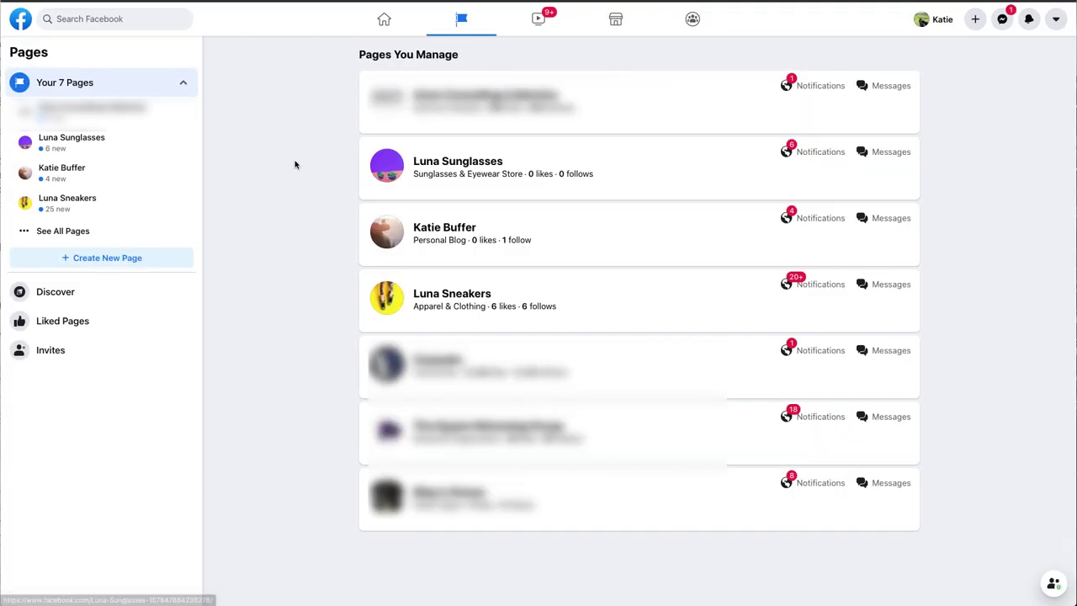
{"action": "left_click", "coordinate": [458, 166]}
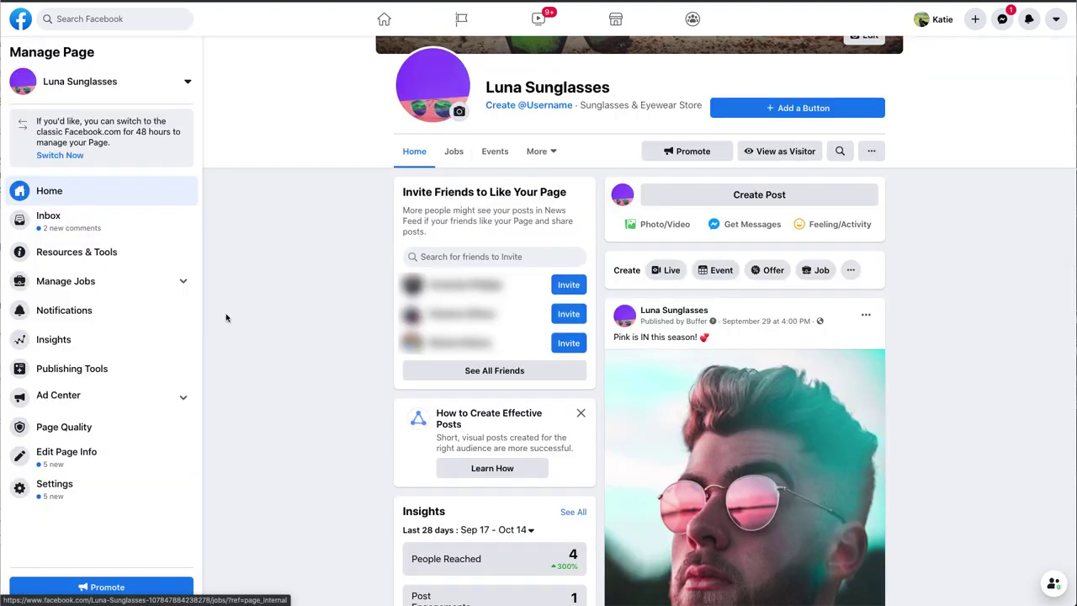
{"action": "left_click", "coordinate": [59, 485]}
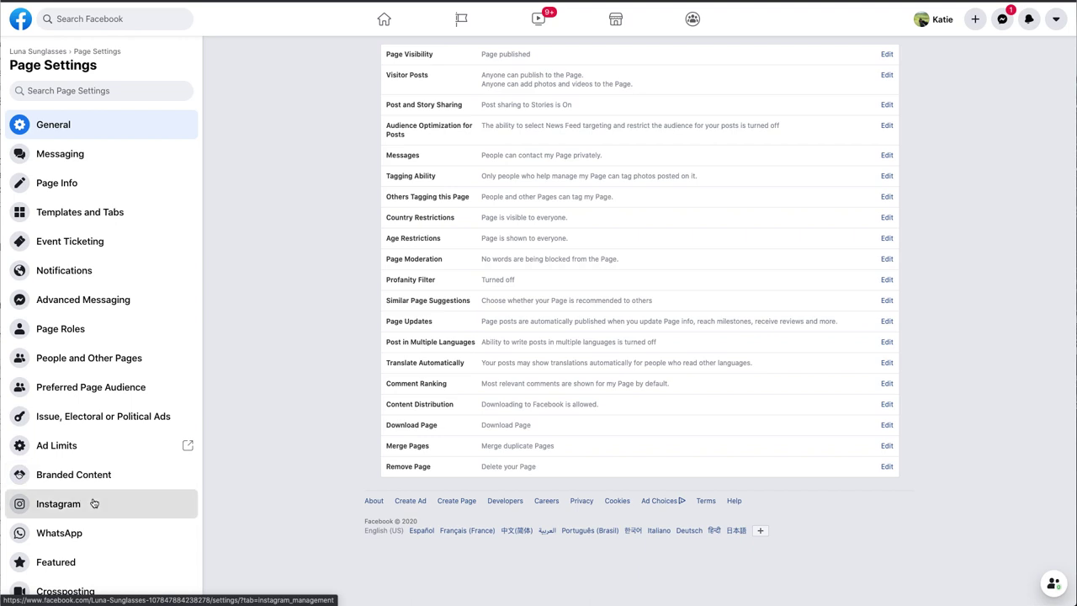
Connect an Instagram account to the Luna Sunglasses Page and log in to it.
{"action": "left_click", "coordinate": [91, 504]}
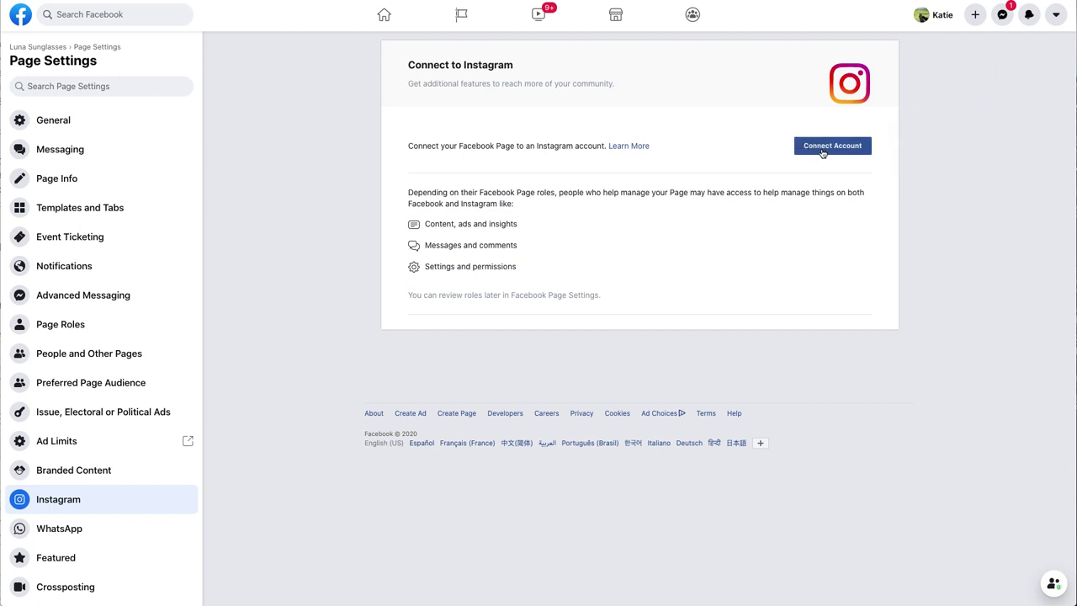
{"action": "left_click", "coordinate": [822, 153]}
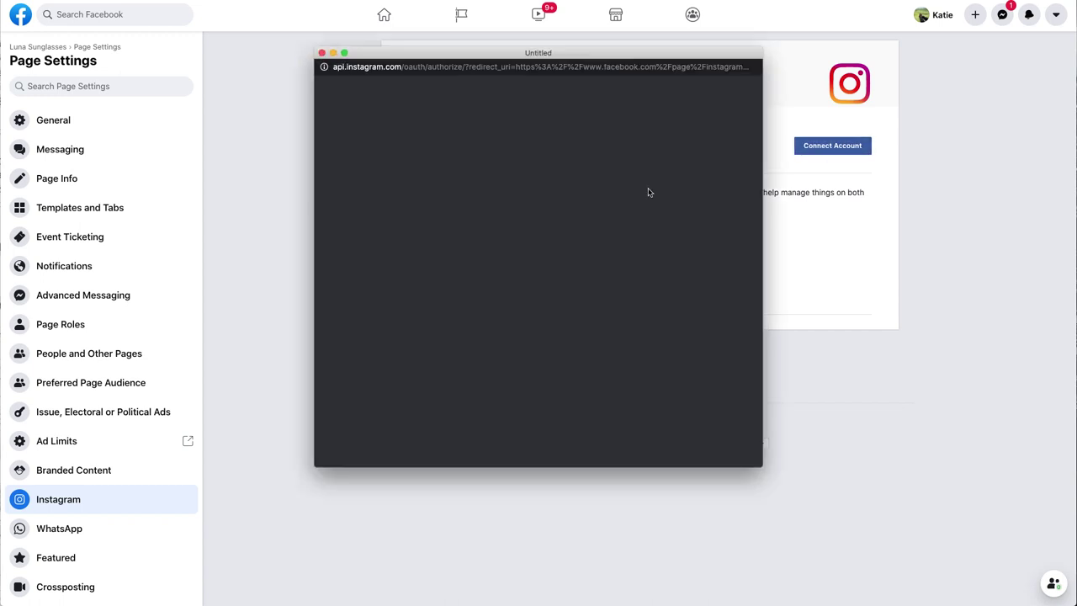
{"action": "left_click", "coordinate": [552, 257]}
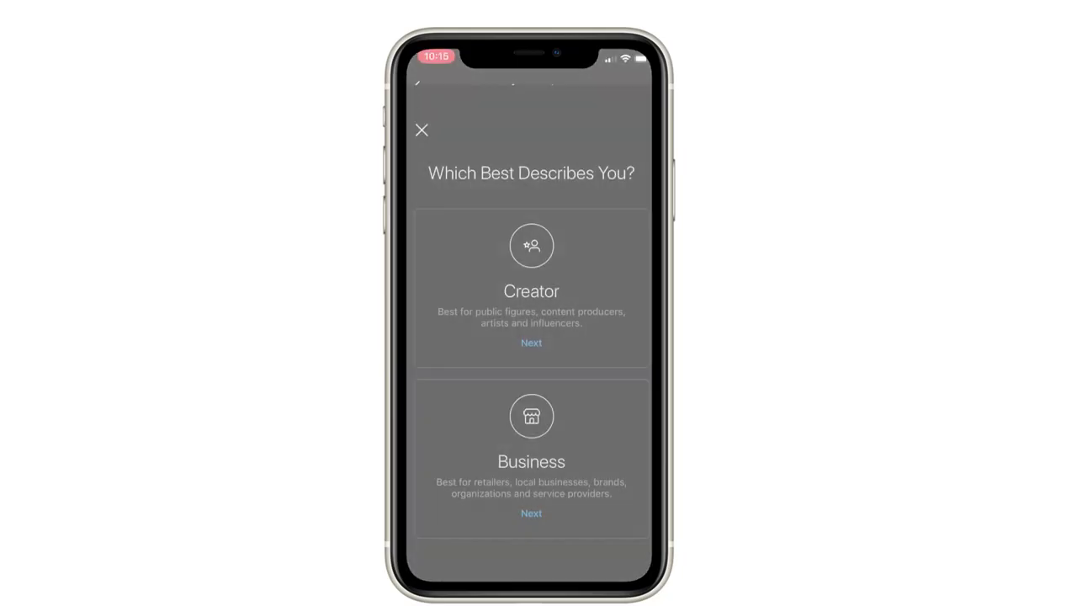
Set up the Instagram account as a Business in the Sunglasses & Eyewear Store category and complete the Facebook Page connection screen.
{"action": "left_click", "coordinate": [532, 391]}
{"action": "left_click", "coordinate": [533, 553]}
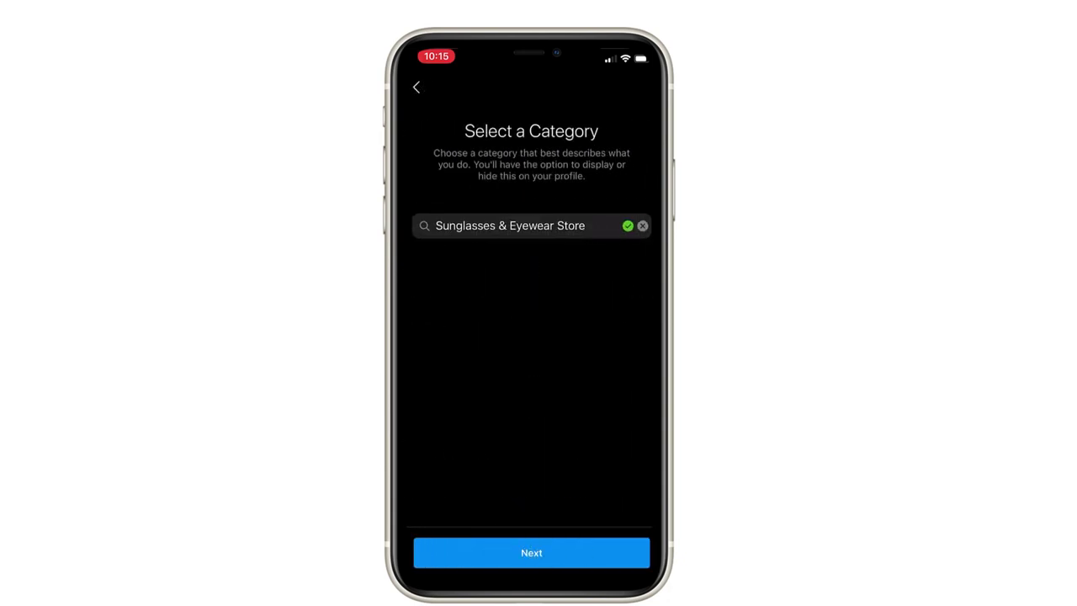
{"action": "left_click", "coordinate": [532, 553]}
{"action": "left_click", "coordinate": [534, 519]}
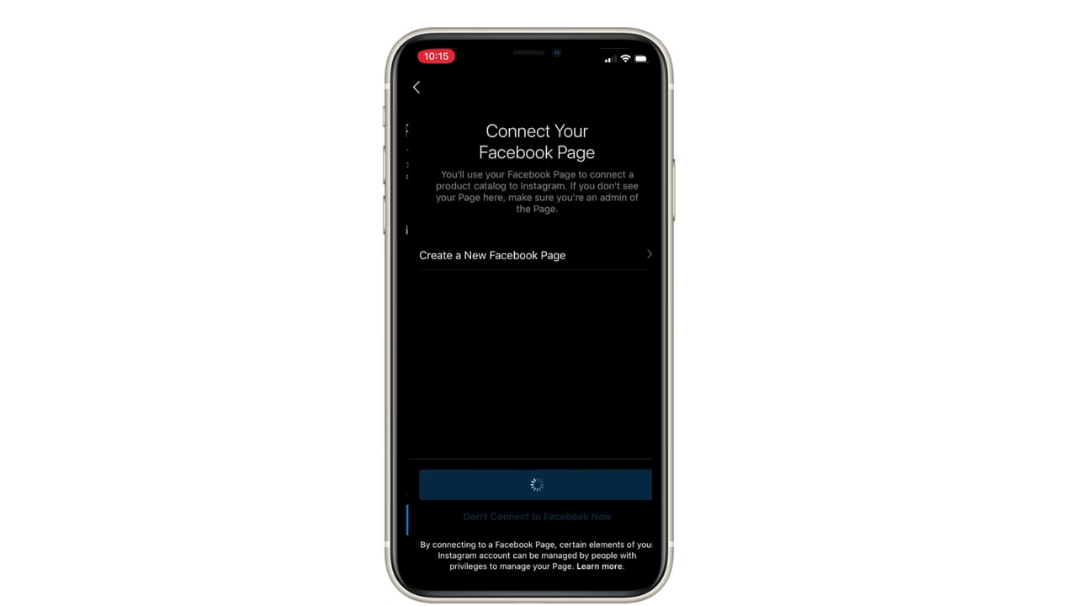
{"action": "left_click", "coordinate": [532, 484]}
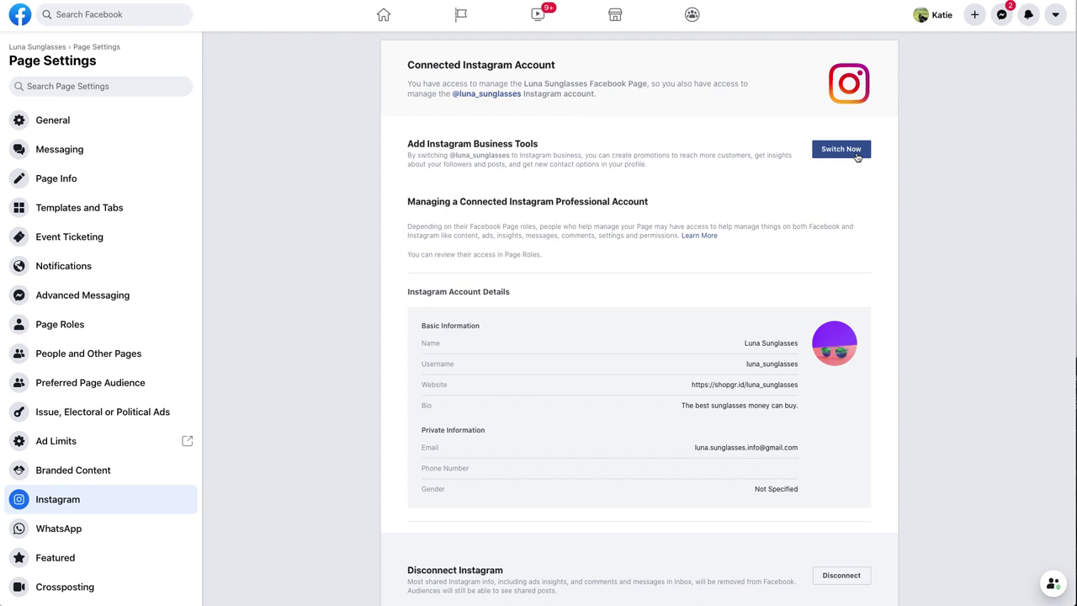
Switch the connected Instagram account to a business account, logging in to Instagram and accepting the imported contact information.
{"action": "left_click", "coordinate": [857, 156]}
{"action": "left_click", "coordinate": [766, 364]}
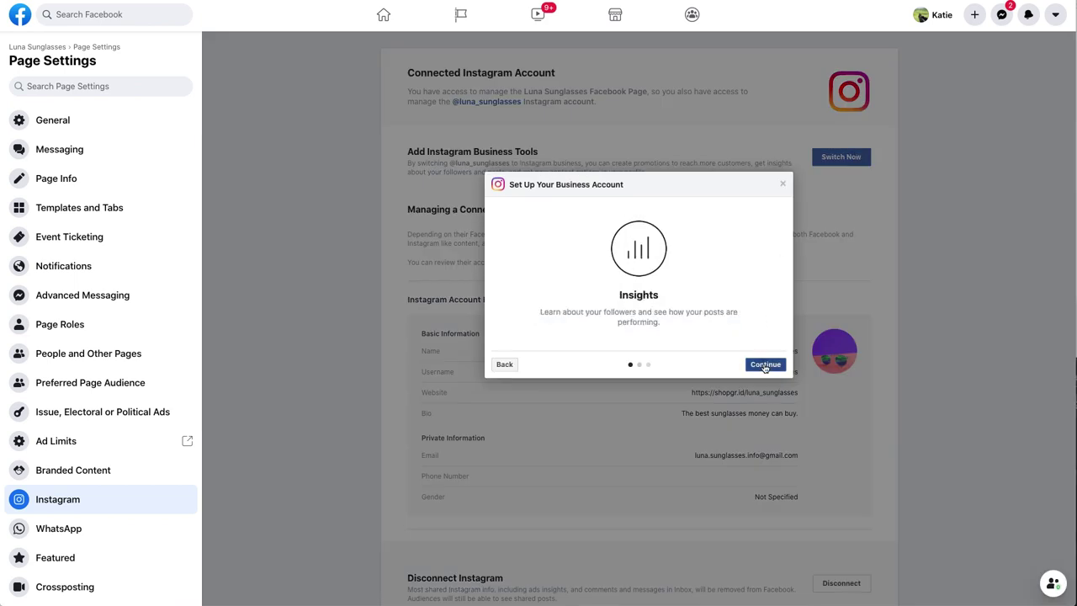
{"action": "left_click", "coordinate": [764, 366]}
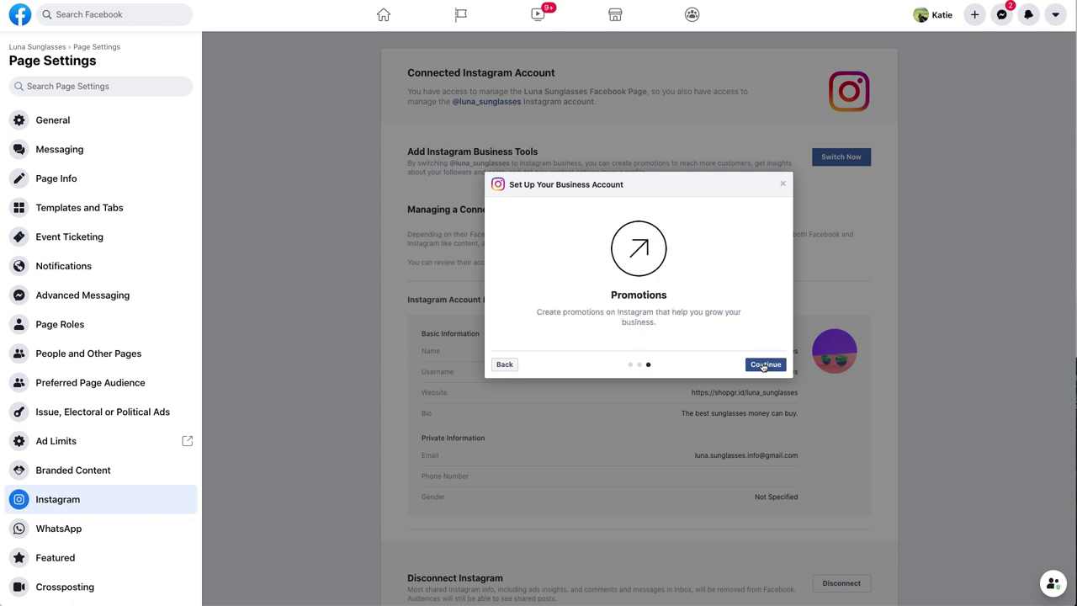
{"action": "left_click", "coordinate": [763, 366]}
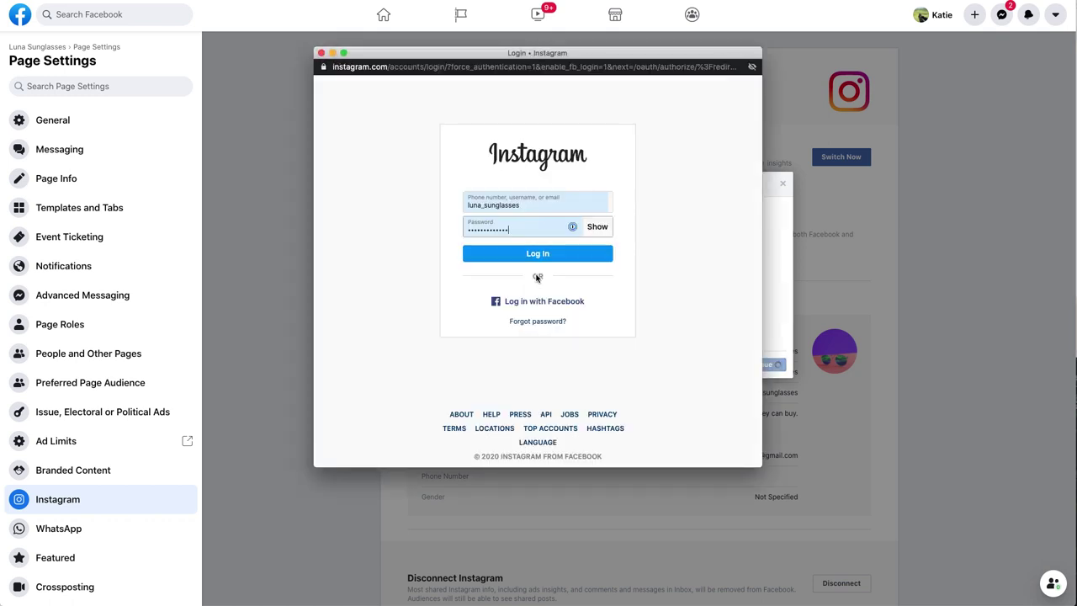
{"action": "left_click", "coordinate": [549, 255]}
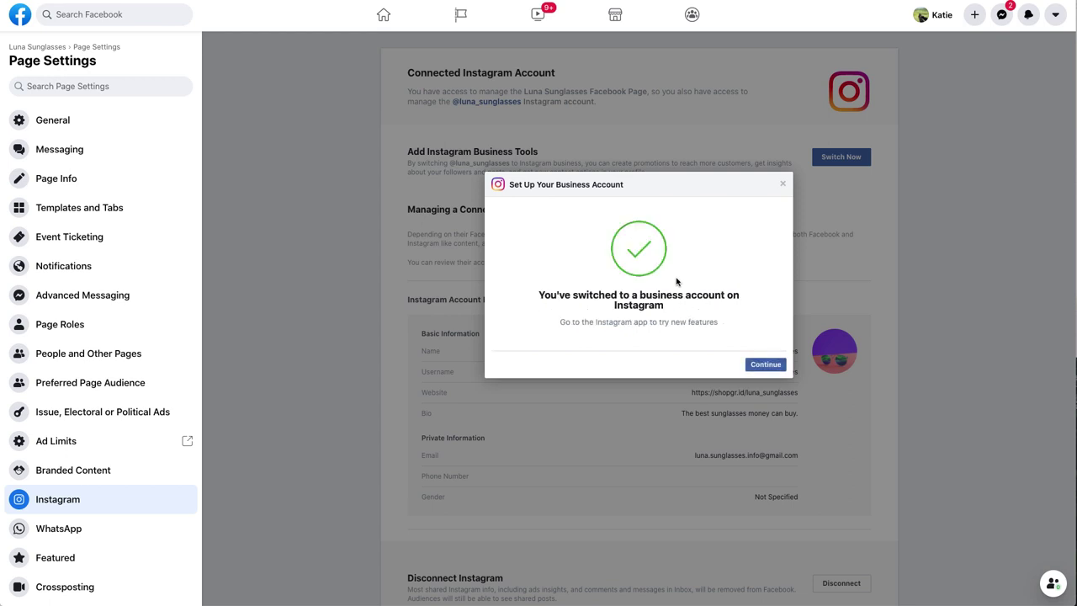
{"action": "left_click", "coordinate": [751, 368]}
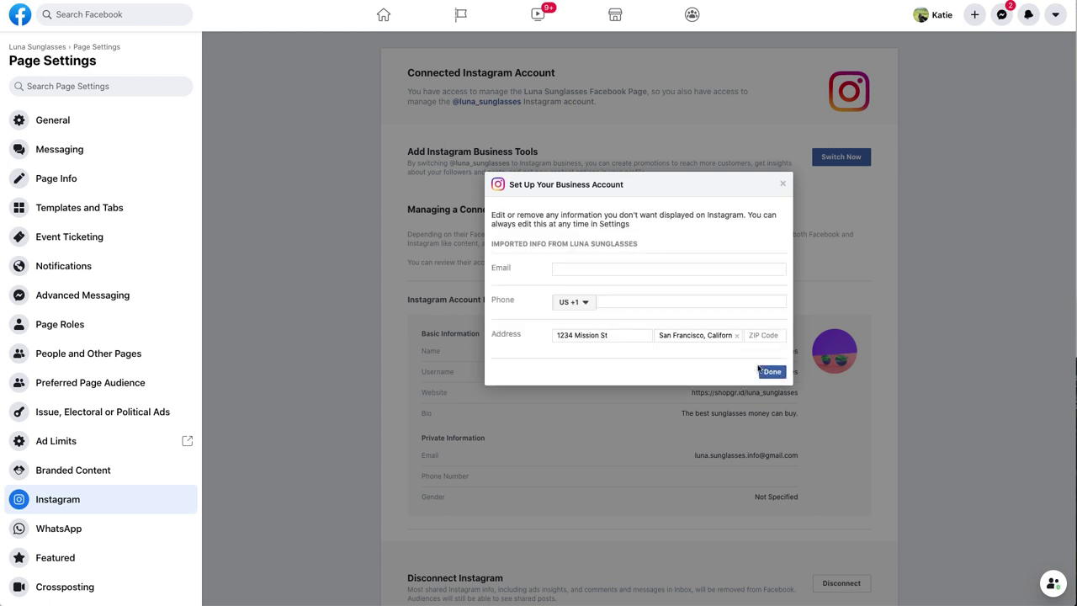
{"action": "left_click", "coordinate": [770, 372]}
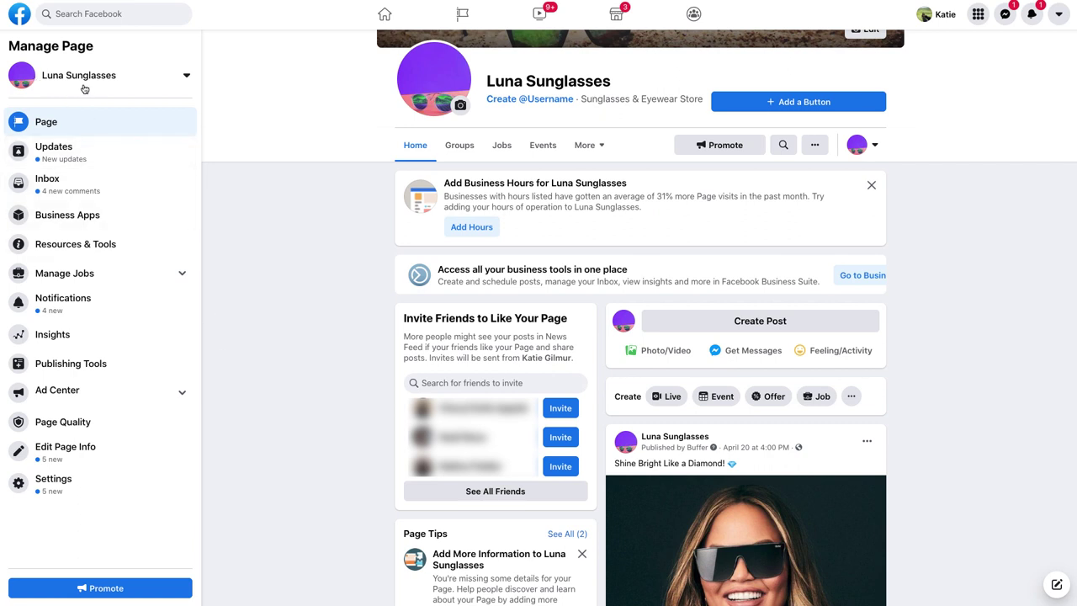
Examine the Page Roles in the settings of the Luna Sunglasses Page.
{"action": "left_click", "coordinate": [81, 495]}
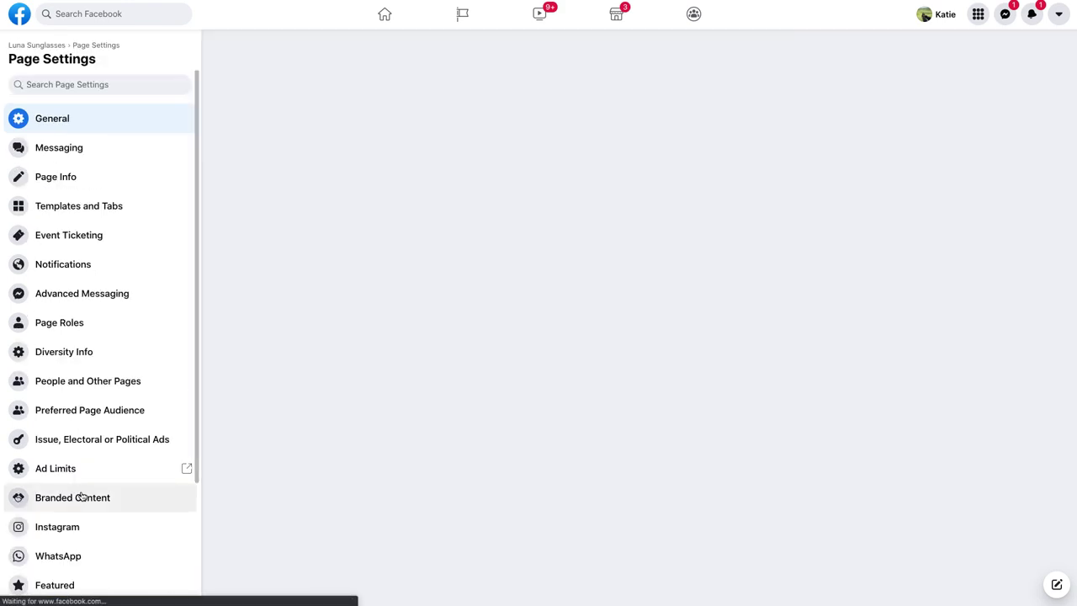
{"action": "left_click", "coordinate": [75, 324]}
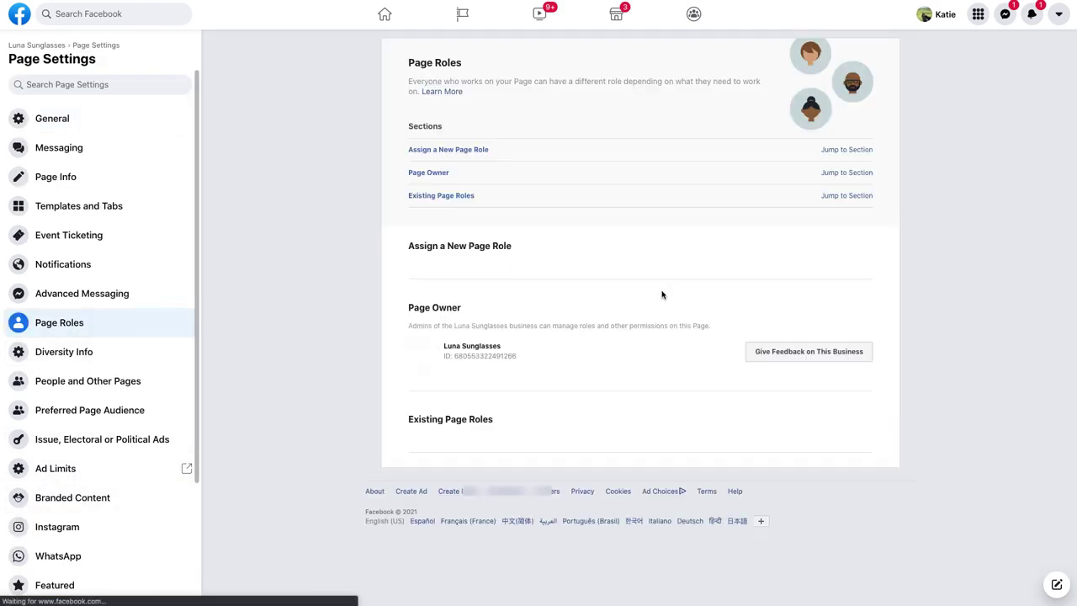
{"action": "scroll", "coordinate": [465, 466], "scroll_direction": "down", "scroll_amount": 2}
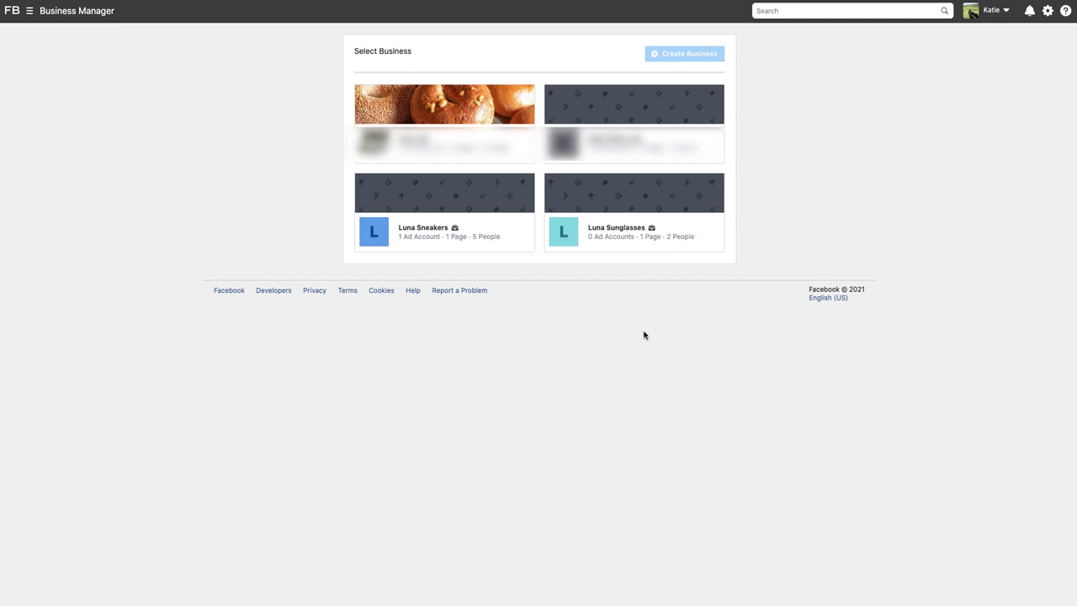
Switch to Business Manager, open the Luna Sunglasses business and examine the admin's permissions for its Page.
{"action": "left_click", "coordinate": [606, 230]}
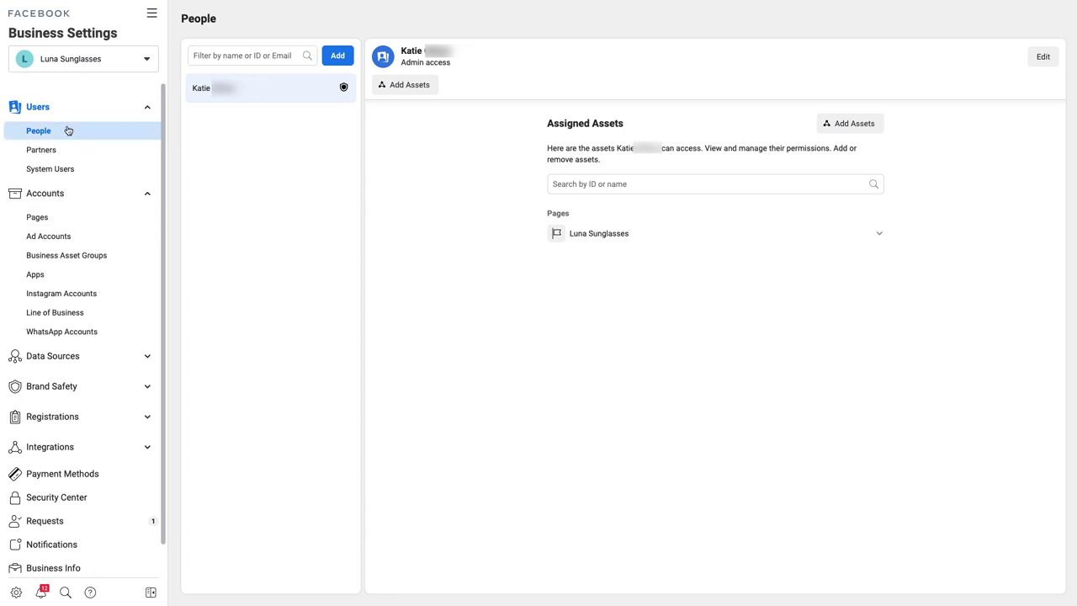
{"action": "left_click", "coordinate": [590, 230]}
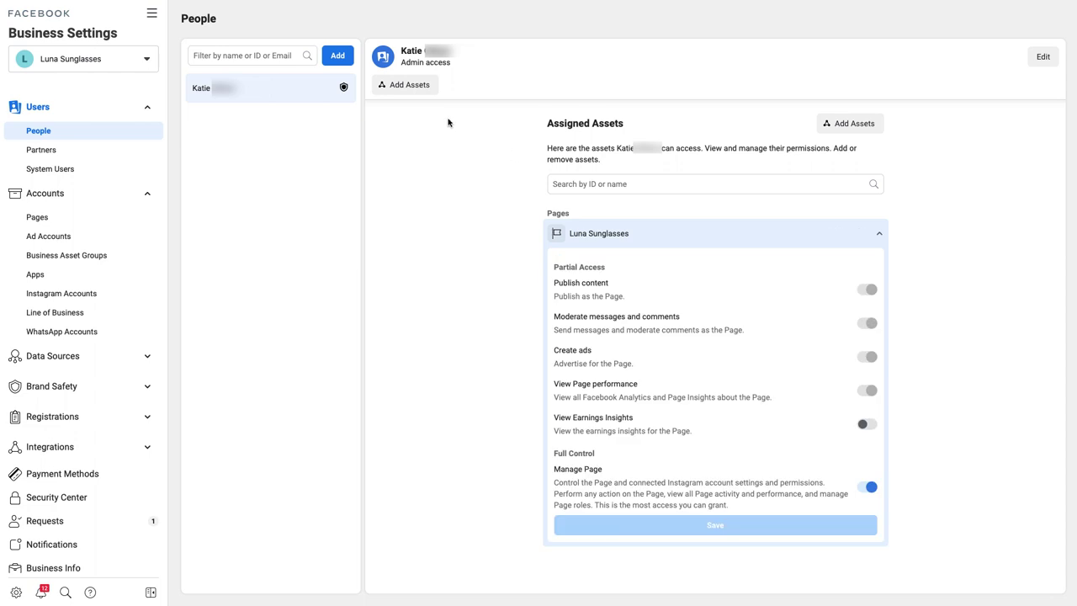
Invite a person by email with employee access, granting full Manage Page control of the classic Page Luna Sunglasses.
{"action": "left_click", "coordinate": [337, 55]}
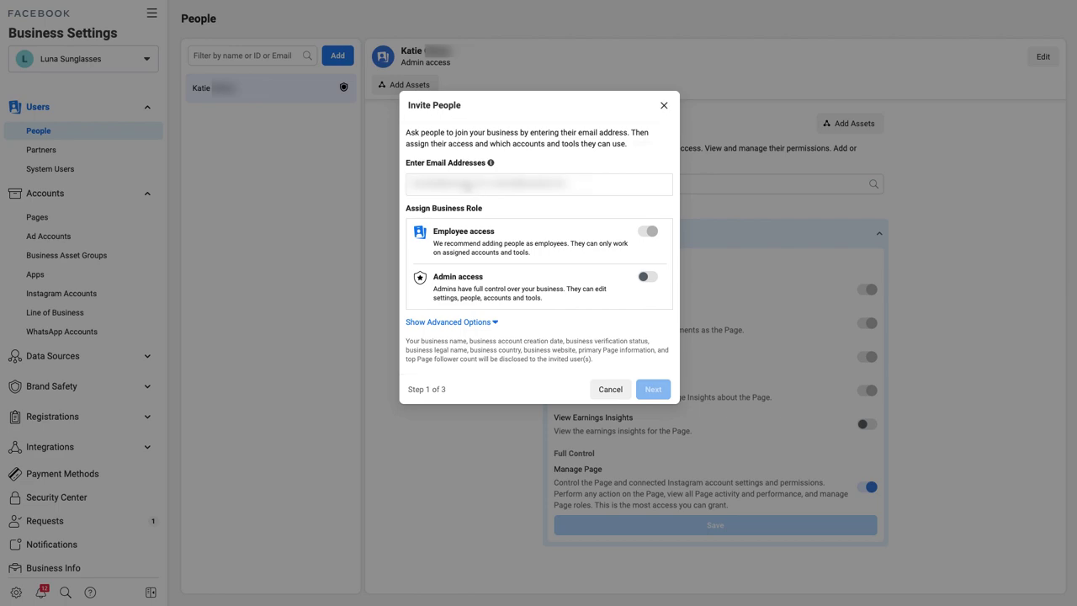
{"action": "left_click", "coordinate": [653, 389]}
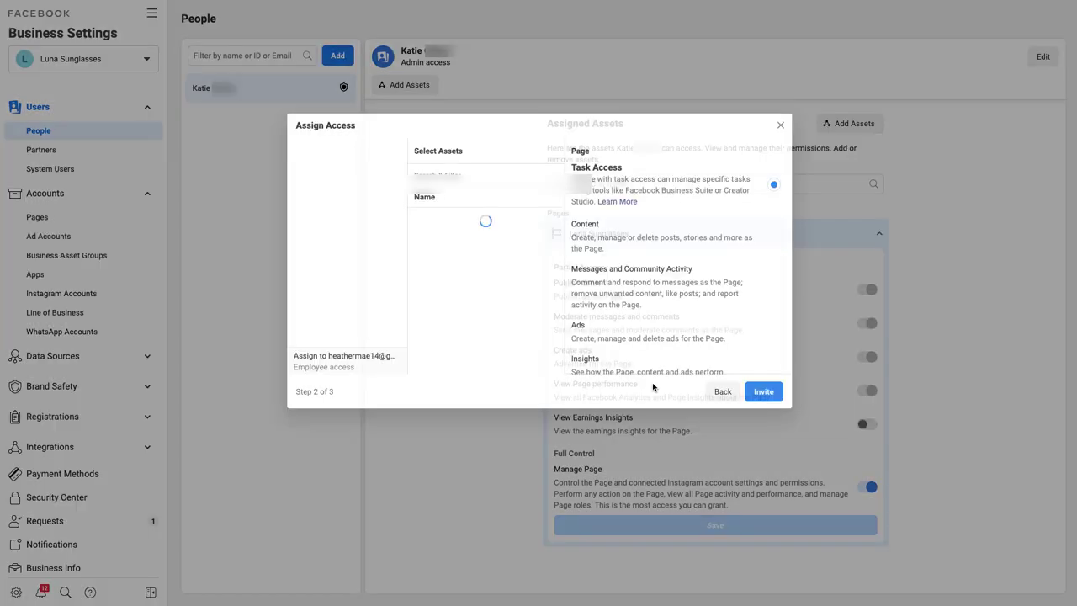
{"action": "left_click", "coordinate": [349, 211]}
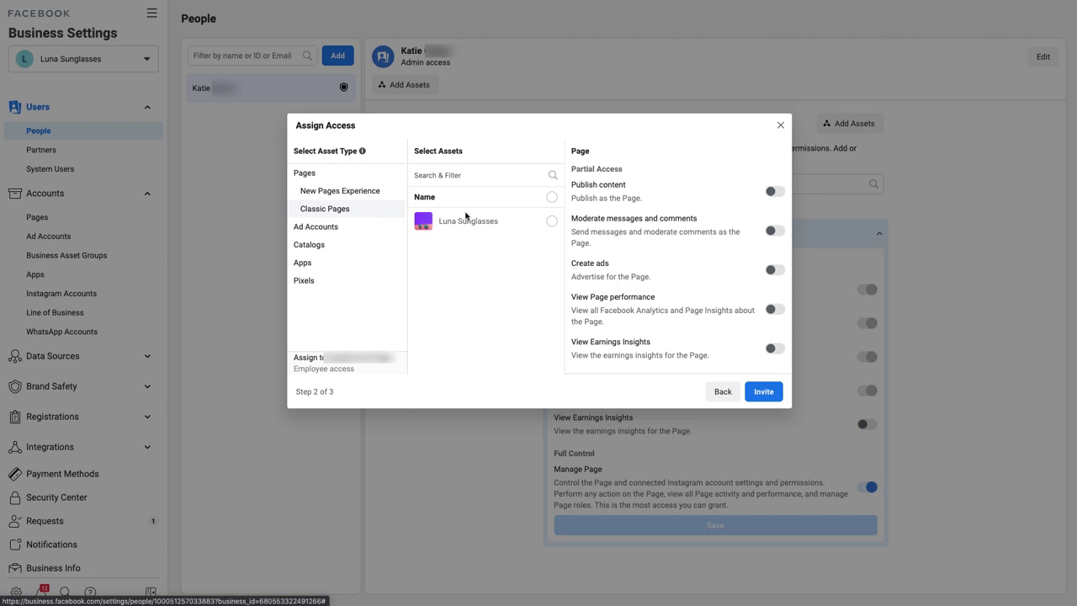
{"action": "left_click", "coordinate": [468, 221]}
{"action": "left_click", "coordinate": [778, 196]}
{"action": "scroll", "coordinate": [772, 341], "scroll_direction": "down", "scroll_amount": 1}
{"action": "left_click", "coordinate": [773, 329]}
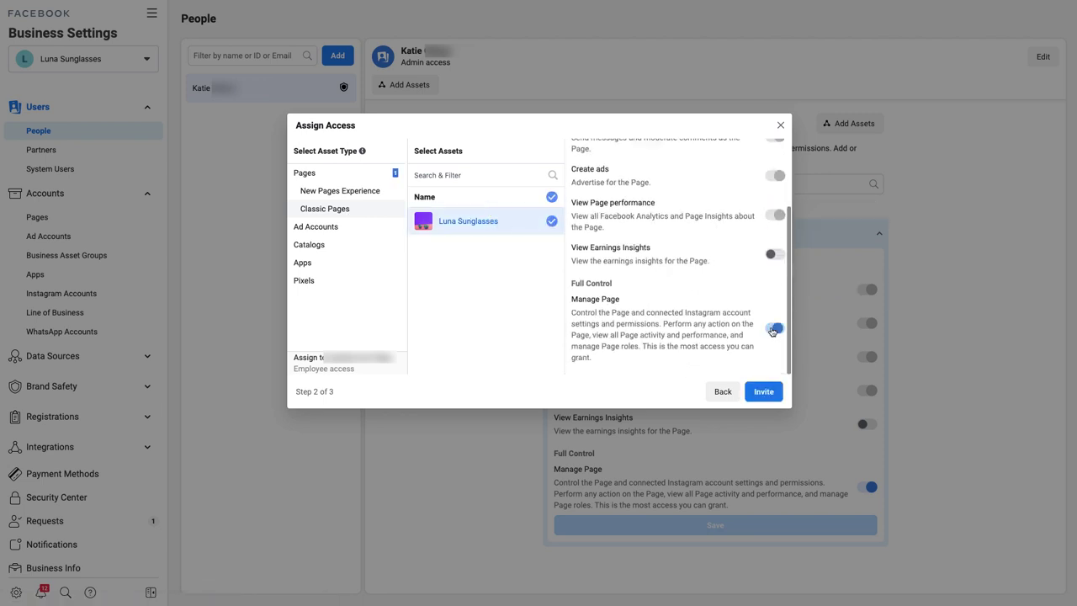
{"action": "left_click", "coordinate": [762, 391]}
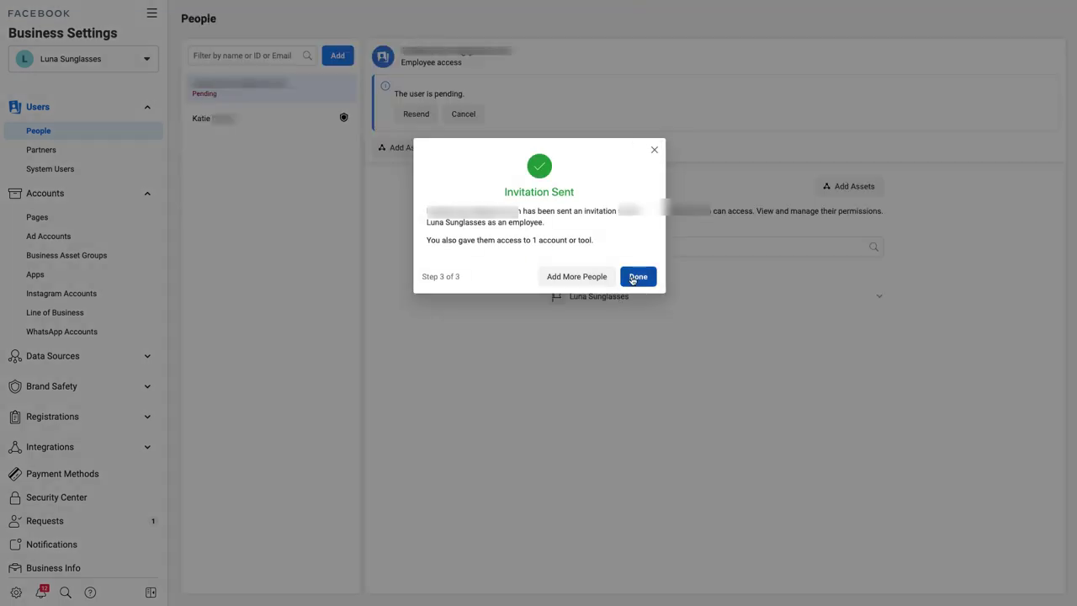
{"action": "left_click", "coordinate": [636, 278]}
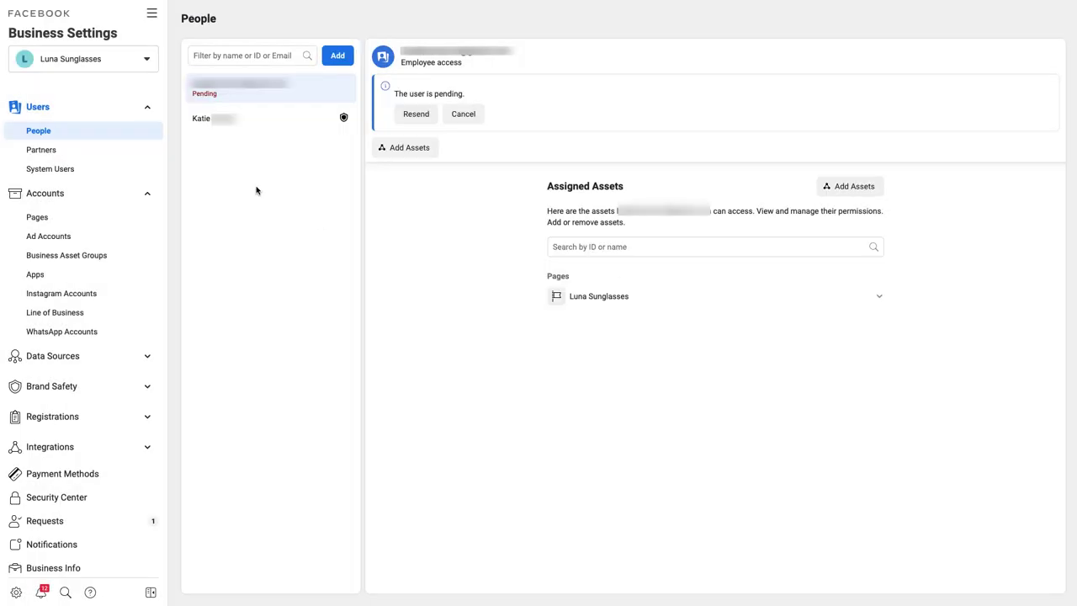
Add the invited person to the Luna Sunglasses Page from its Pages settings, enabling Publish content and full Manage Page control.
{"action": "left_click", "coordinate": [93, 224]}
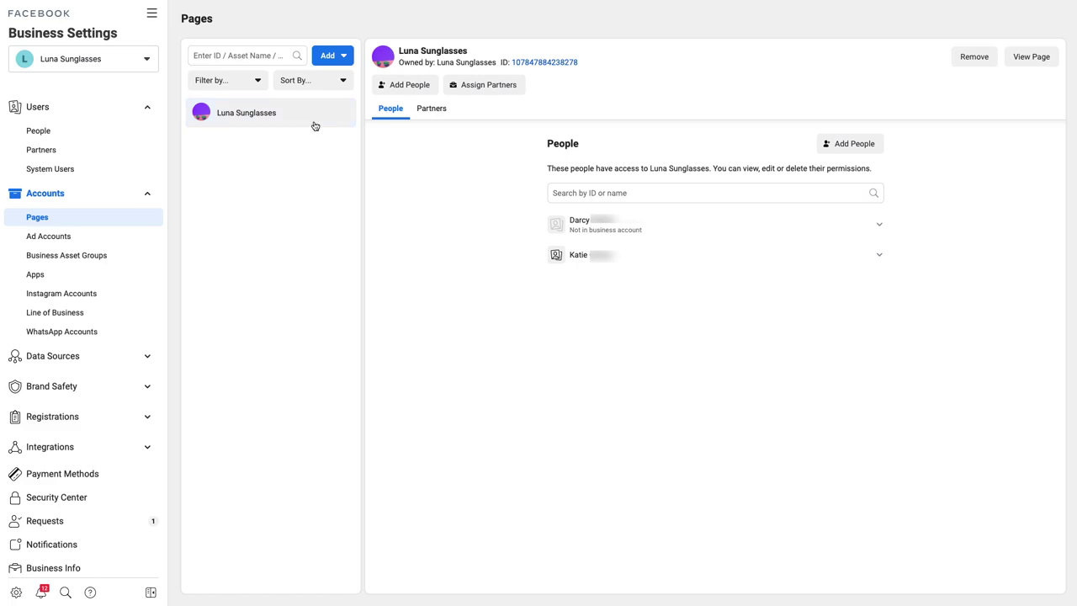
{"action": "left_click", "coordinate": [416, 85]}
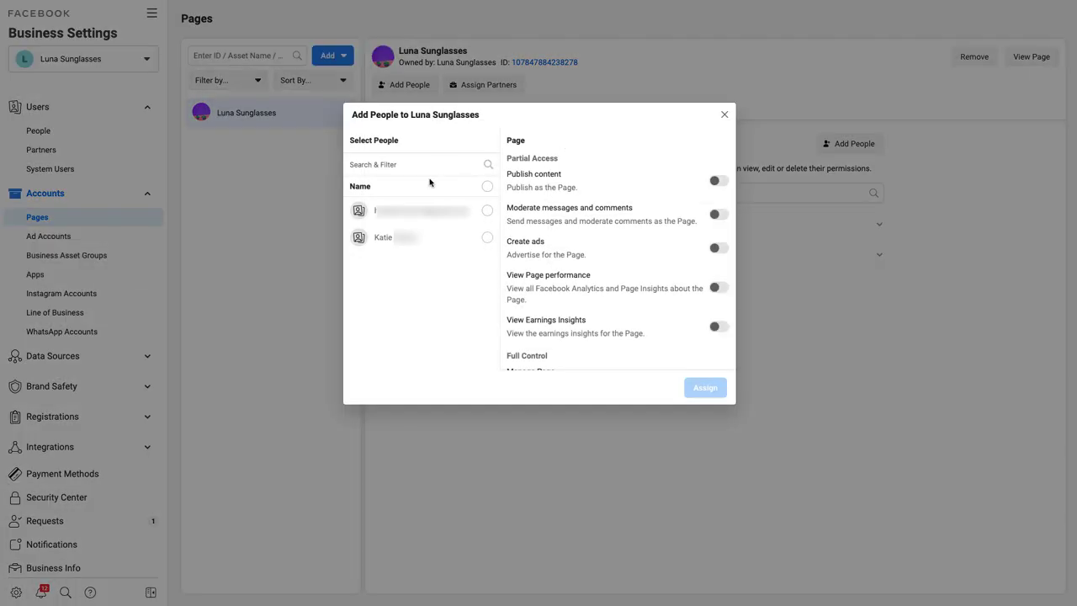
{"action": "left_click", "coordinate": [448, 216]}
{"action": "left_click", "coordinate": [719, 180]}
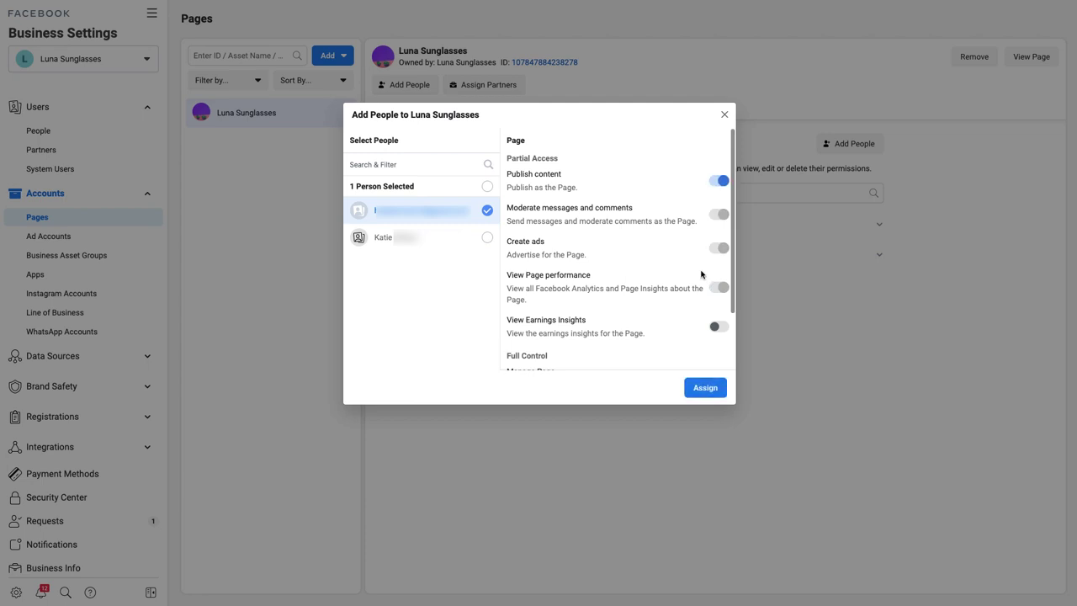
{"action": "scroll", "coordinate": [702, 274], "scroll_direction": "down", "scroll_amount": 2}
{"action": "left_click", "coordinate": [720, 324]}
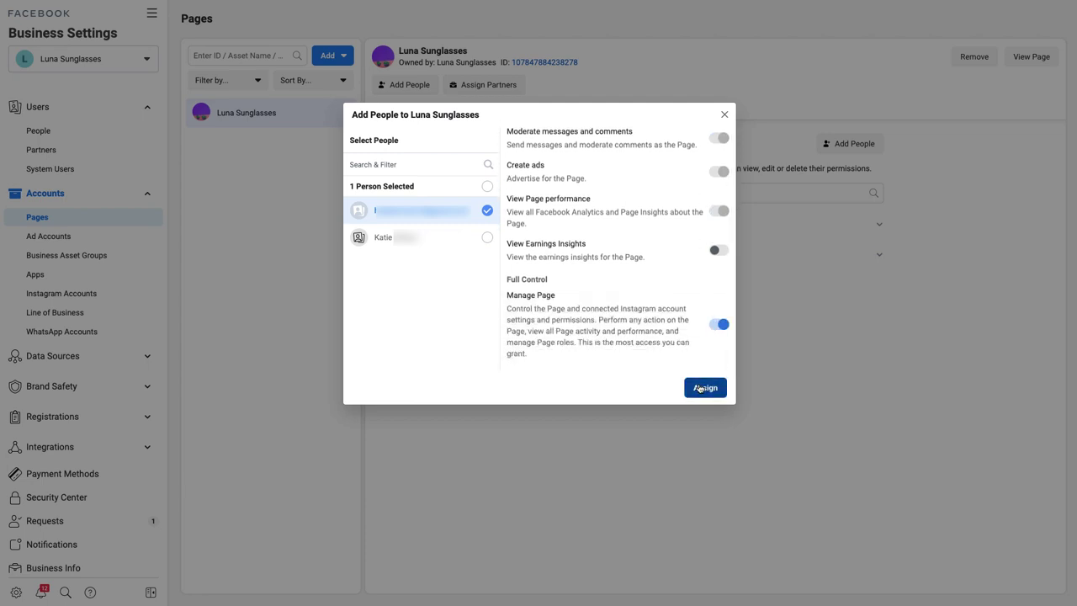
{"action": "left_click", "coordinate": [699, 387]}
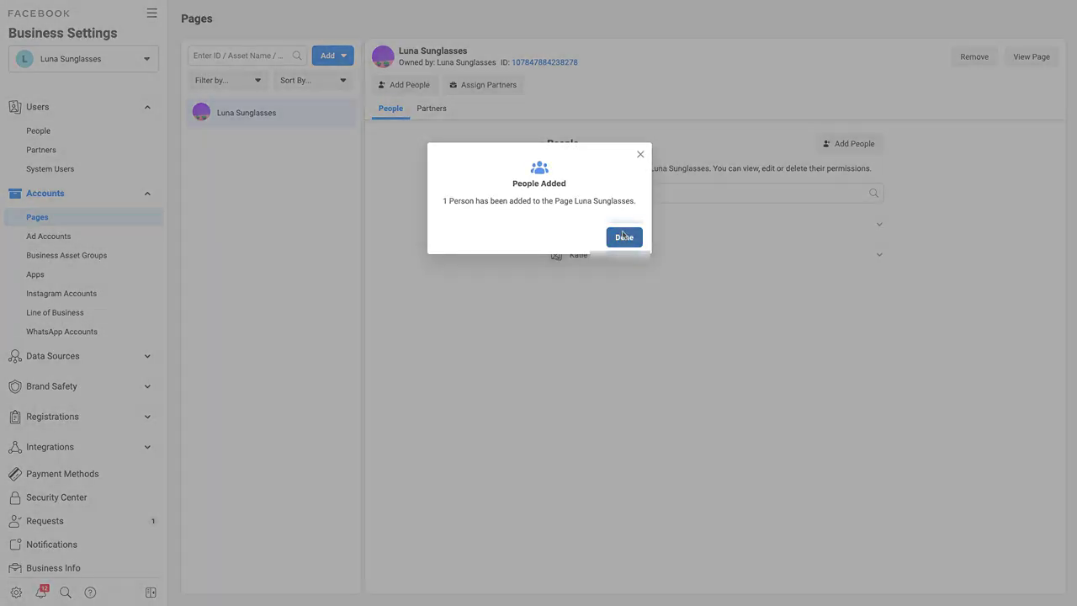
{"action": "left_click", "coordinate": [623, 237]}
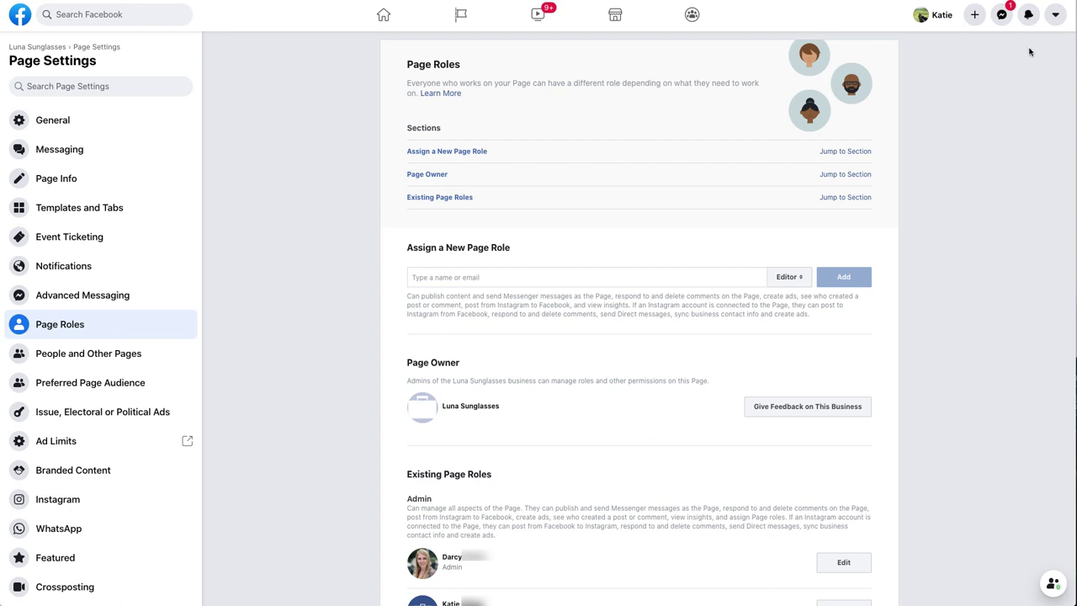
Switch back to Facebook and open the personal account's general settings.
{"action": "left_click", "coordinate": [1053, 18]}
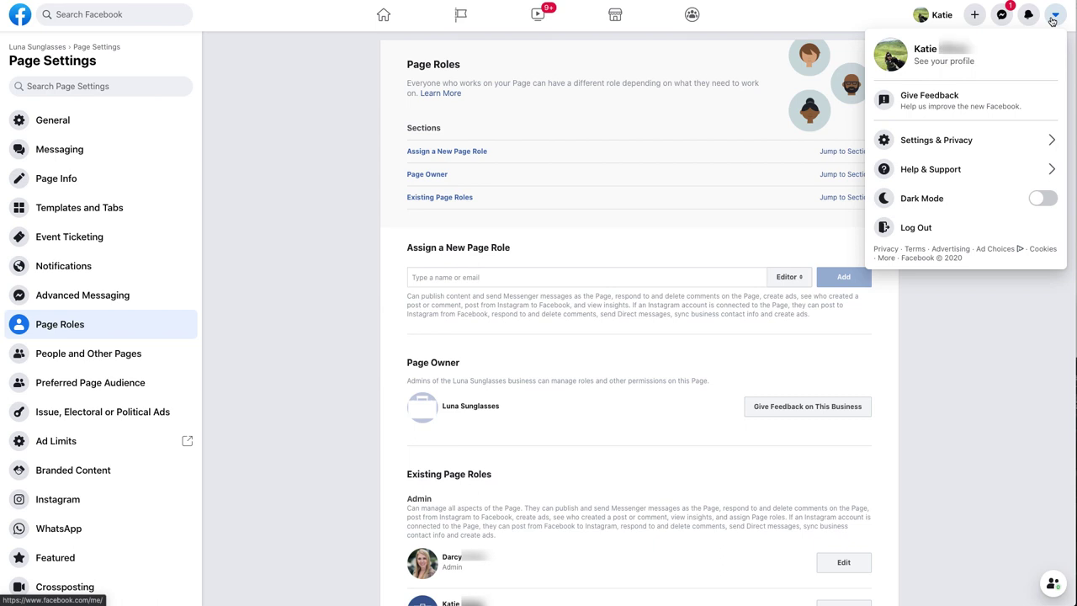
{"action": "left_click", "coordinate": [945, 142]}
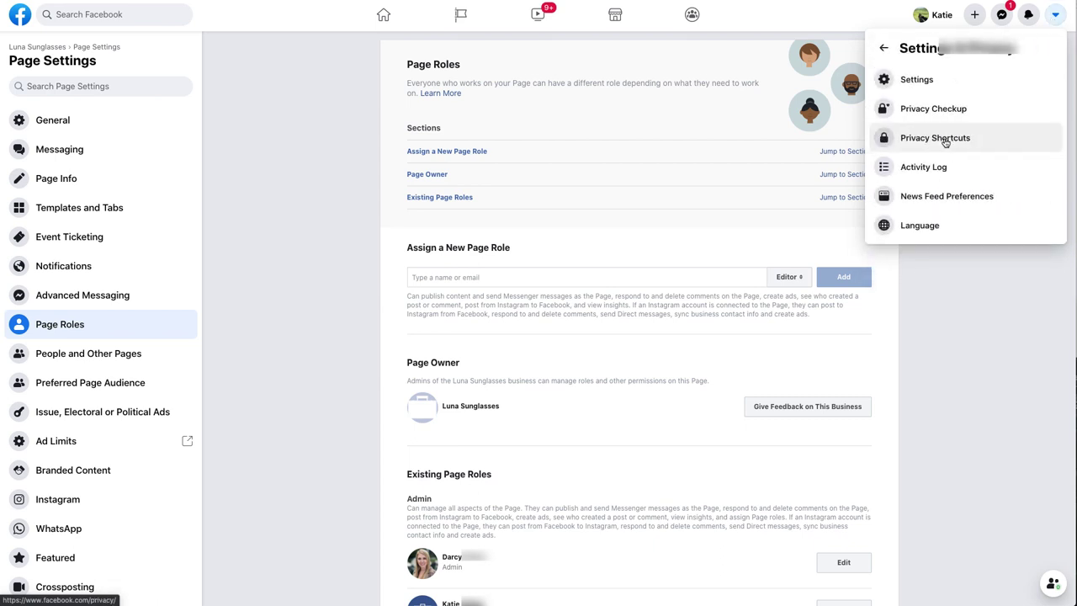
{"action": "left_click", "coordinate": [937, 84]}
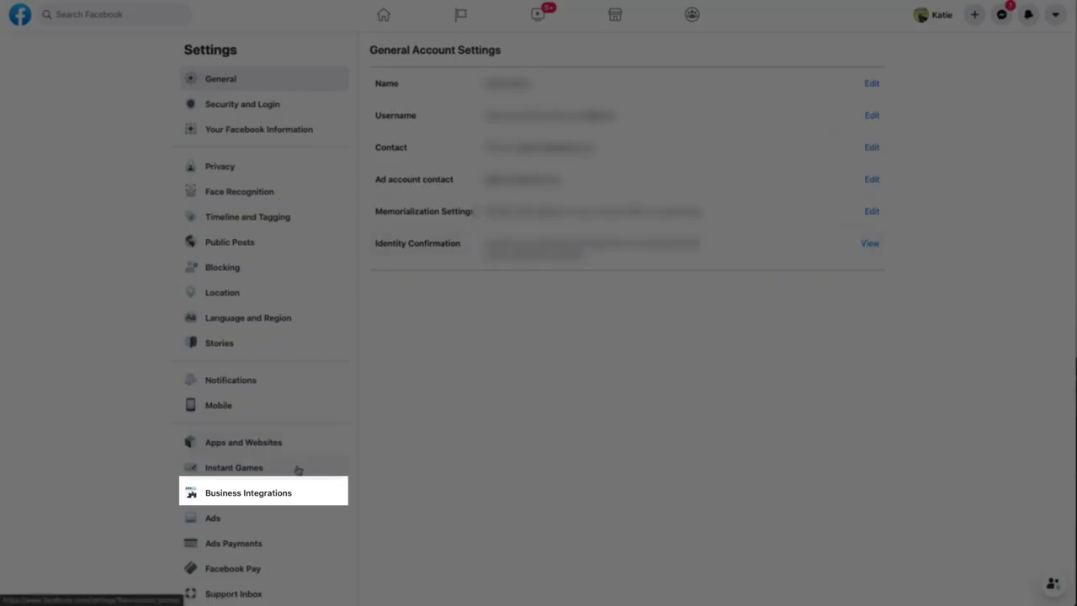
Review all permissions granted to the Buffer business integration, including Instagram and Page access, and save its settings.
{"action": "left_click", "coordinate": [292, 494]}
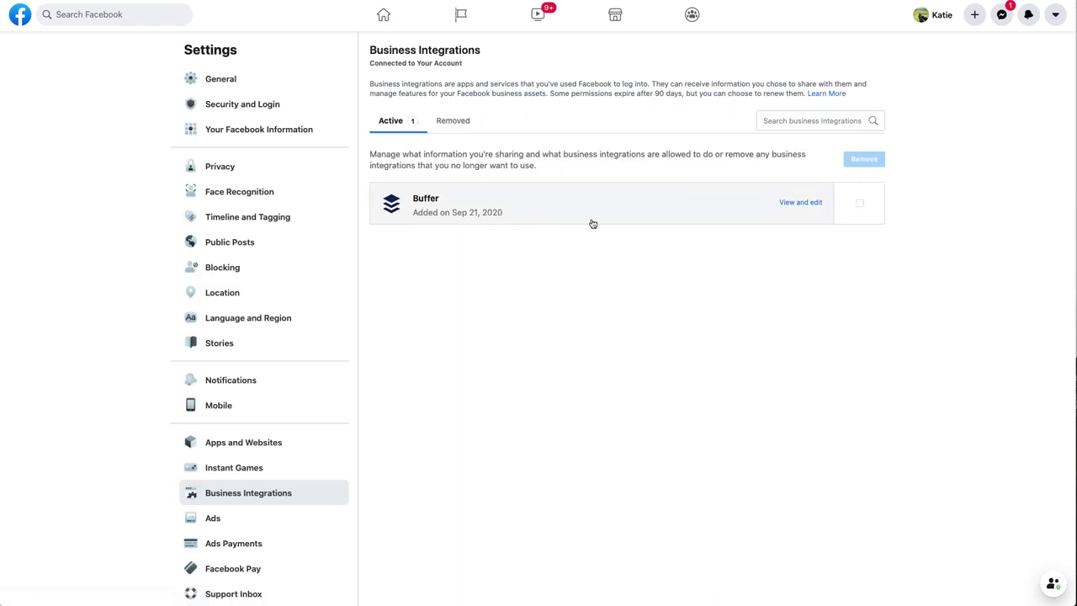
{"action": "left_click", "coordinate": [800, 205]}
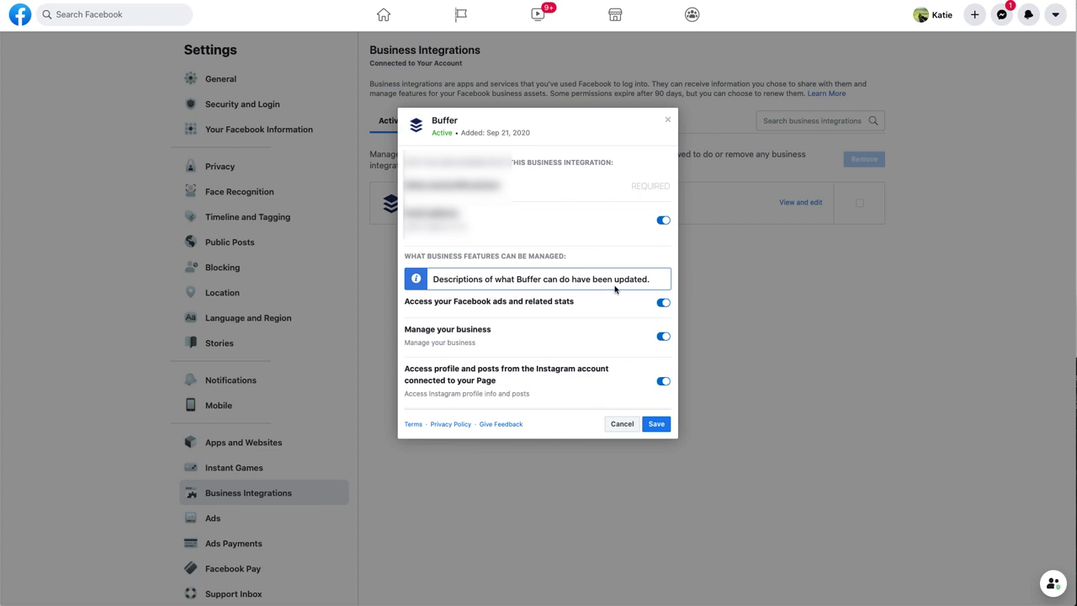
{"action": "scroll", "coordinate": [615, 289], "scroll_direction": "down", "scroll_amount": 3}
{"action": "scroll", "coordinate": [614, 289], "scroll_direction": "down", "scroll_amount": 5}
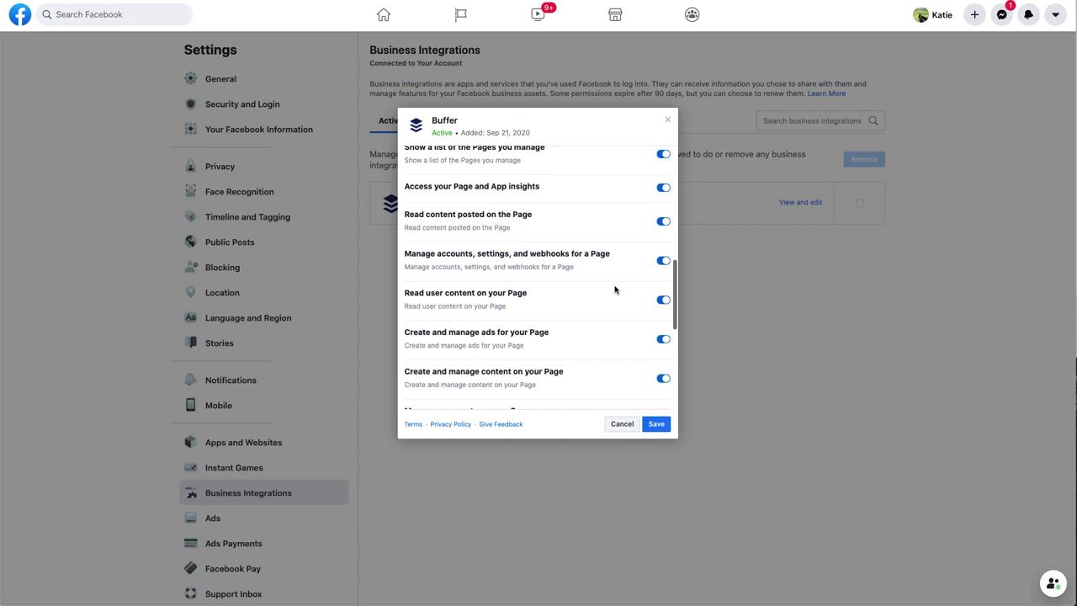
{"action": "scroll", "coordinate": [614, 289], "scroll_direction": "up", "scroll_amount": 3}
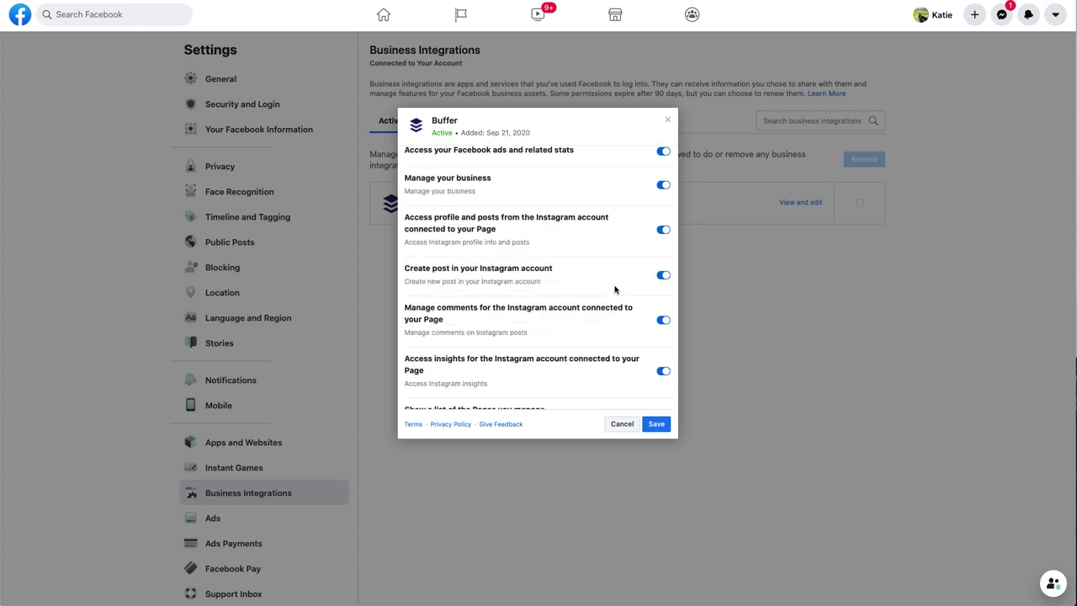
{"action": "left_click", "coordinate": [659, 424]}
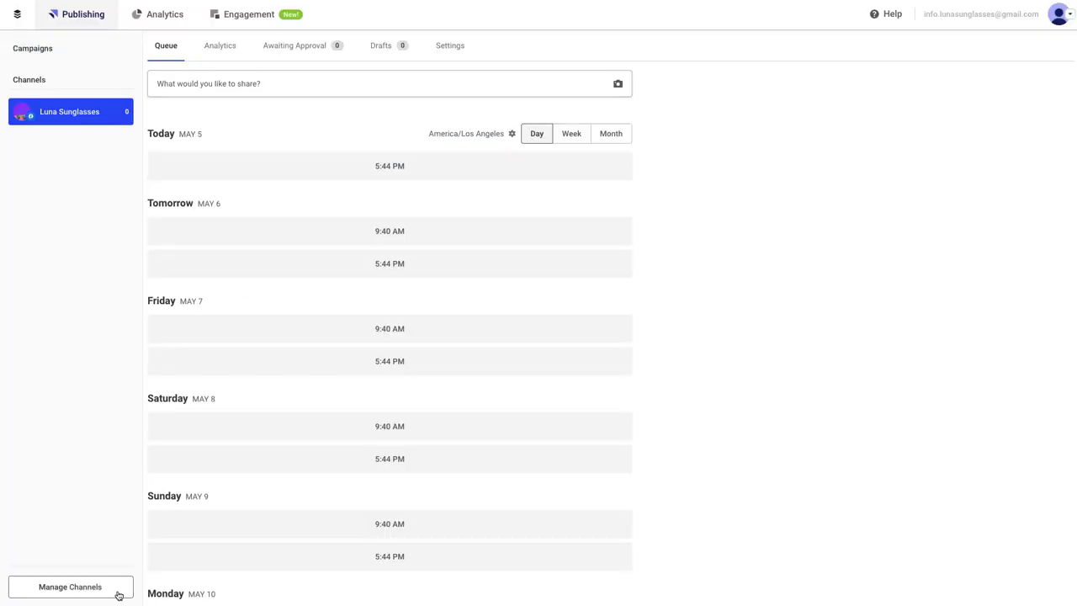
Switch to Buffer and start connecting a new Instagram business account channel through the Facebook login.
{"action": "left_click", "coordinate": [118, 590]}
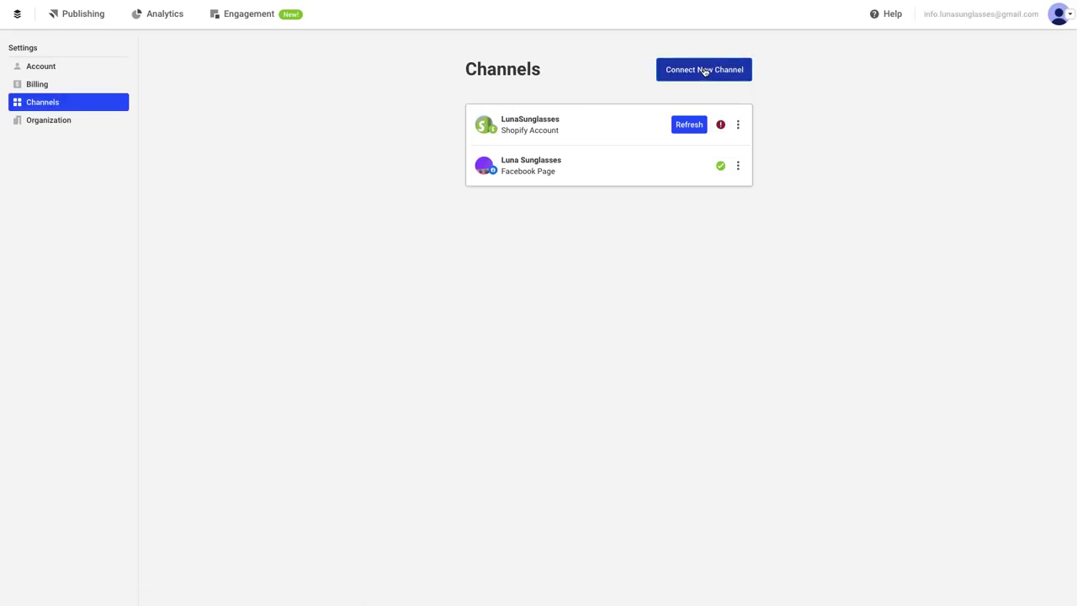
{"action": "left_click", "coordinate": [705, 69]}
{"action": "left_click", "coordinate": [493, 204]}
{"action": "left_click", "coordinate": [602, 268]}
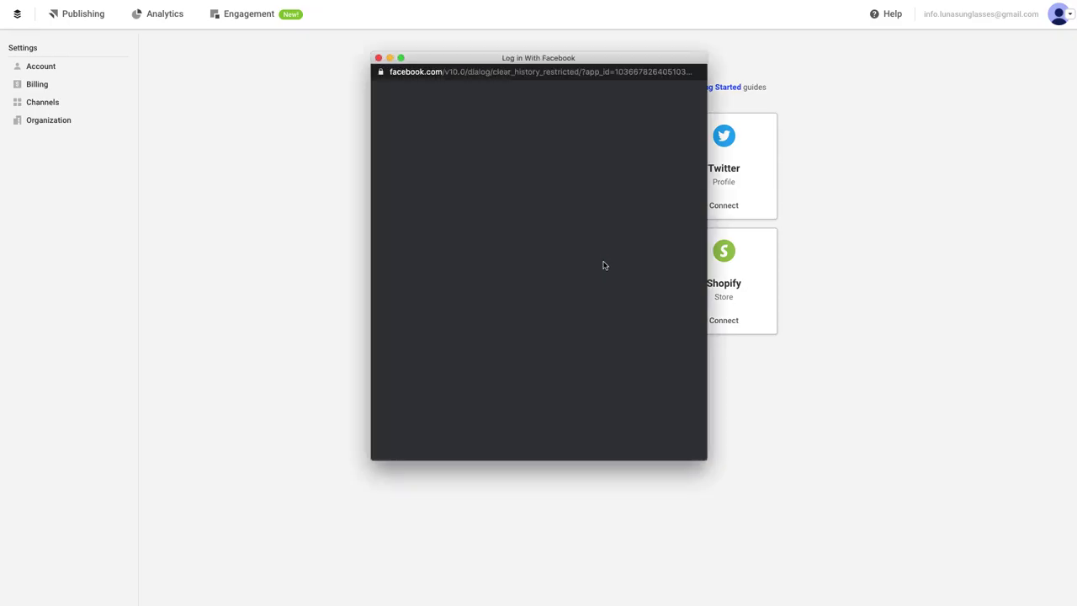
{"action": "left_click", "coordinate": [685, 449]}
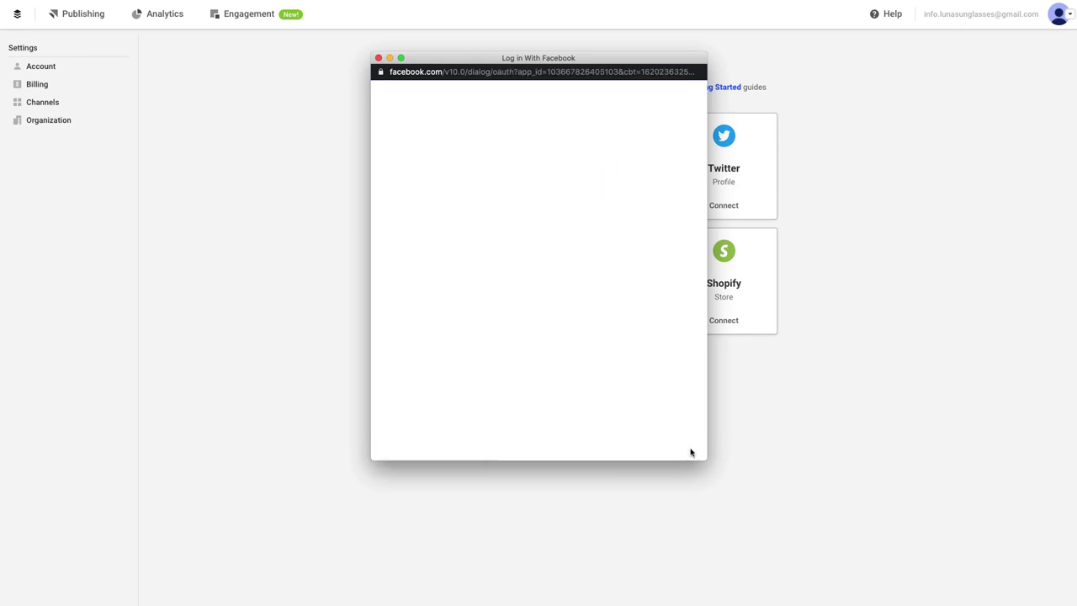
{"action": "left_click", "coordinate": [578, 221]}
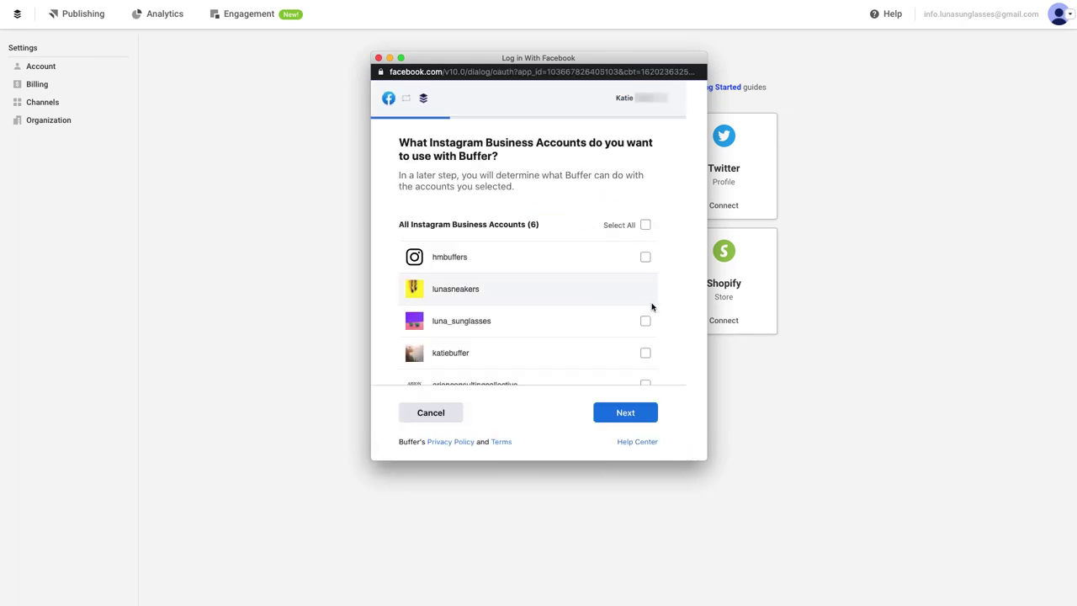
Authorize Buffer for the luna_sunglasses Instagram account and the Luna Sunglasses Page with all listed permissions, and select luna_sunglasses as the channel to add.
{"action": "left_click", "coordinate": [646, 321]}
{"action": "left_click", "coordinate": [645, 419]}
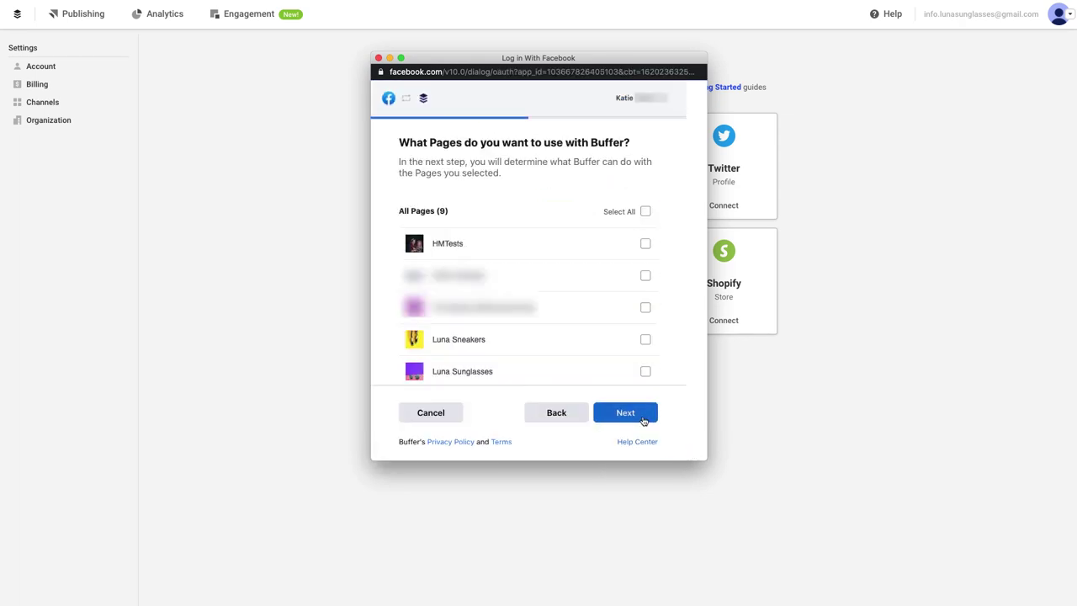
{"action": "left_click", "coordinate": [645, 371]}
{"action": "left_click", "coordinate": [625, 412]}
{"action": "scroll", "coordinate": [583, 255], "scroll_direction": "down", "scroll_amount": 3}
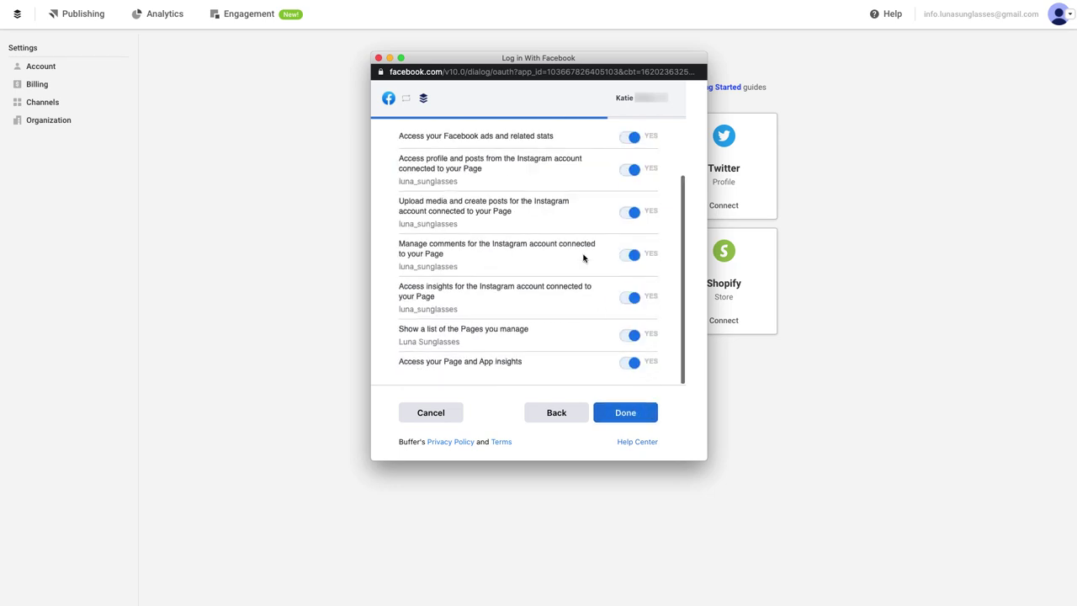
{"action": "left_click", "coordinate": [635, 416]}
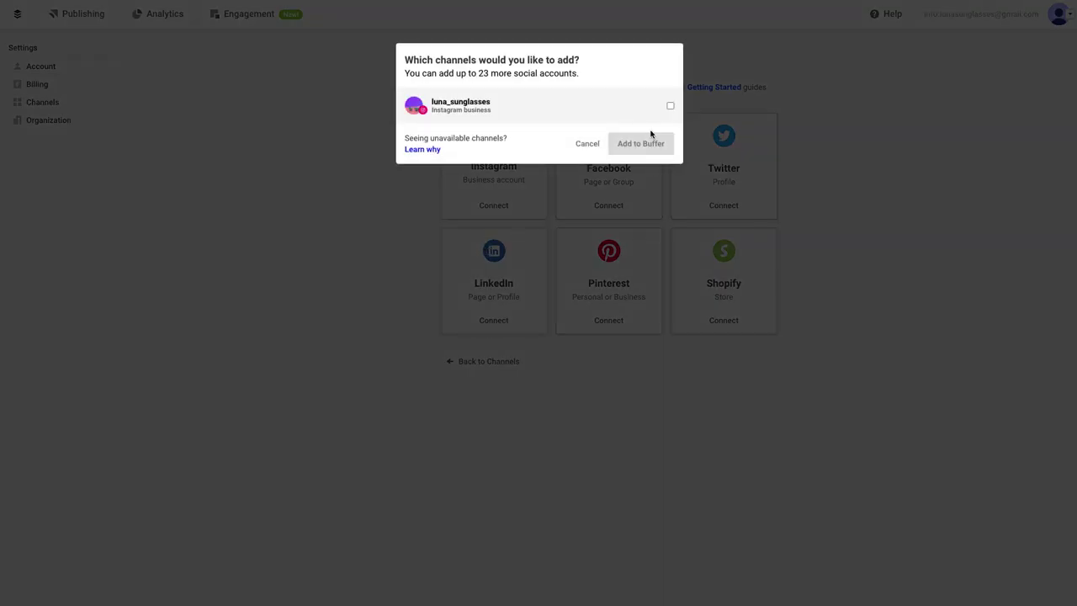
{"action": "left_click", "coordinate": [671, 107]}
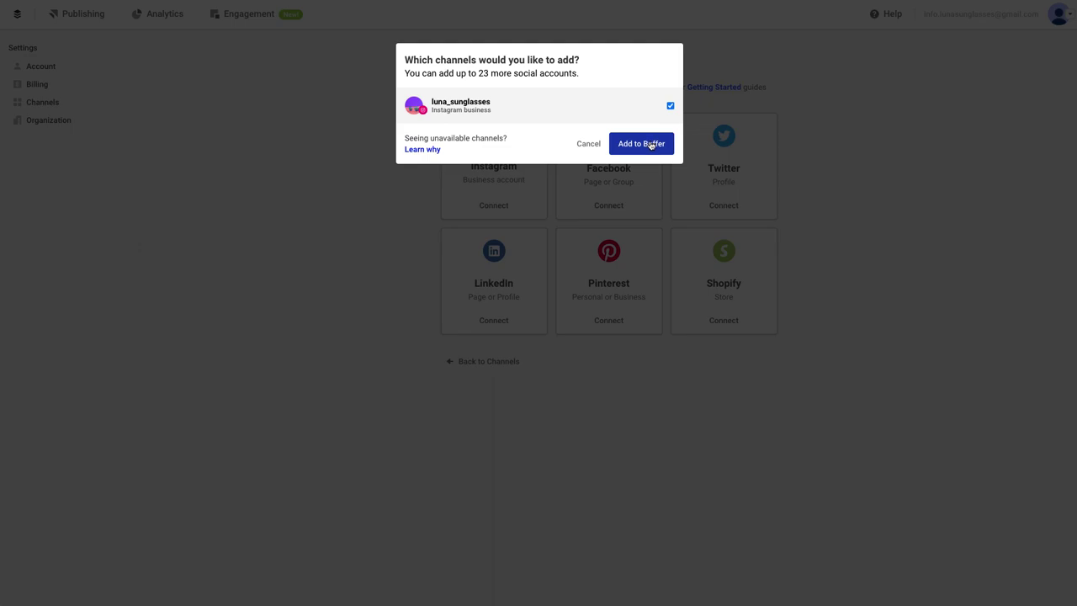